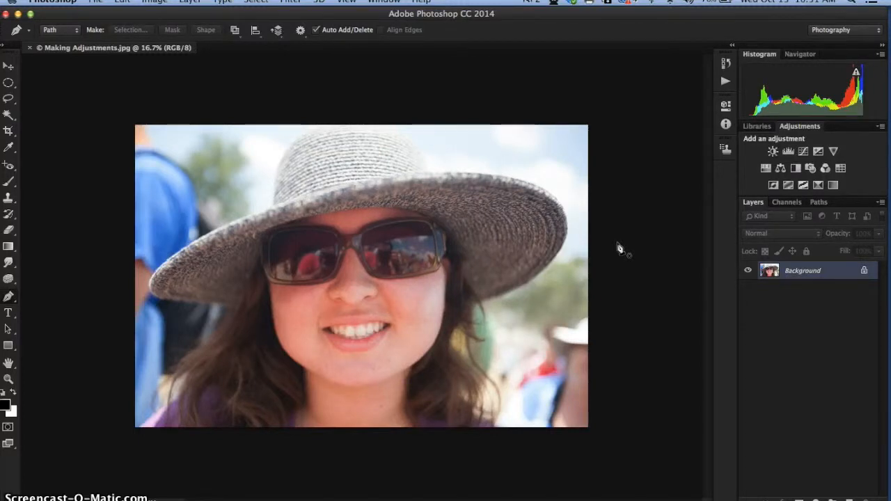
# Step: Set the histogram's channel to RGB in its expanded view and return it to compact view
pyautogui.click(611, 249)
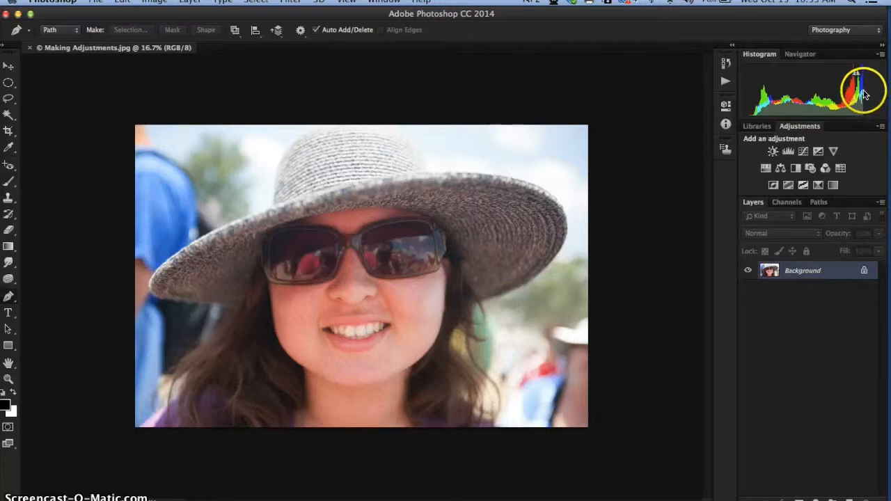
pyautogui.click(881, 54)
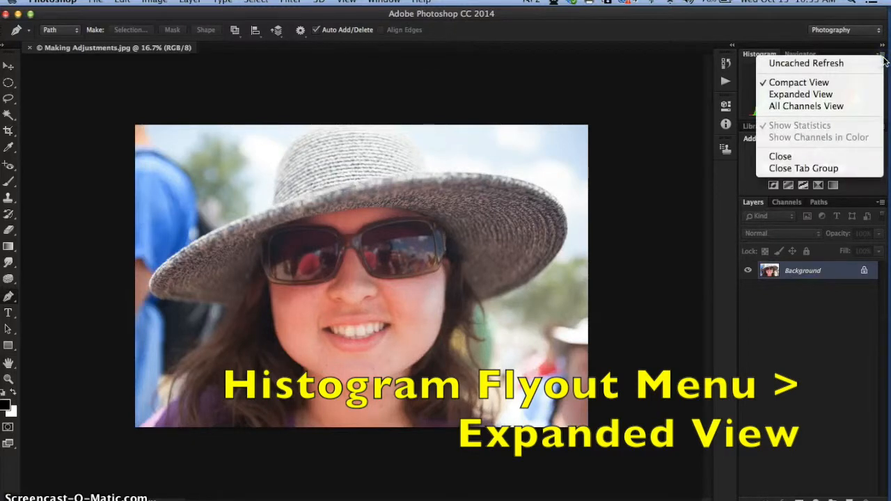
pyautogui.click(868, 95)
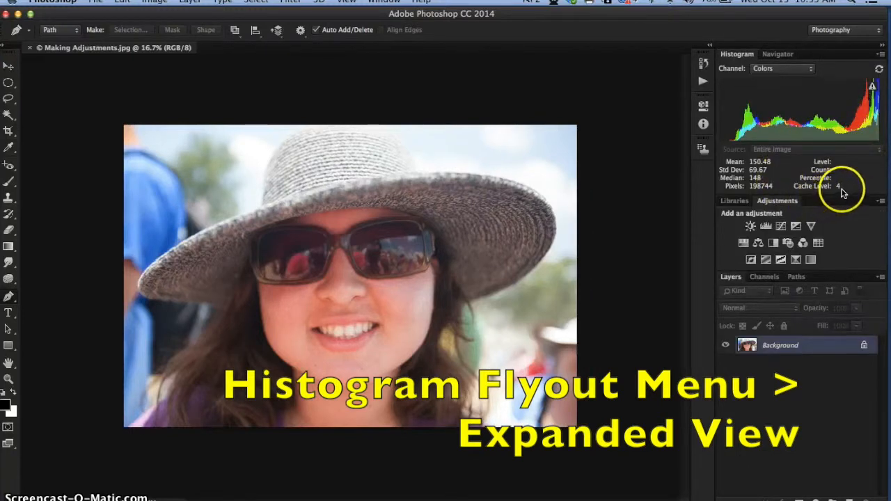
pyautogui.click(805, 70)
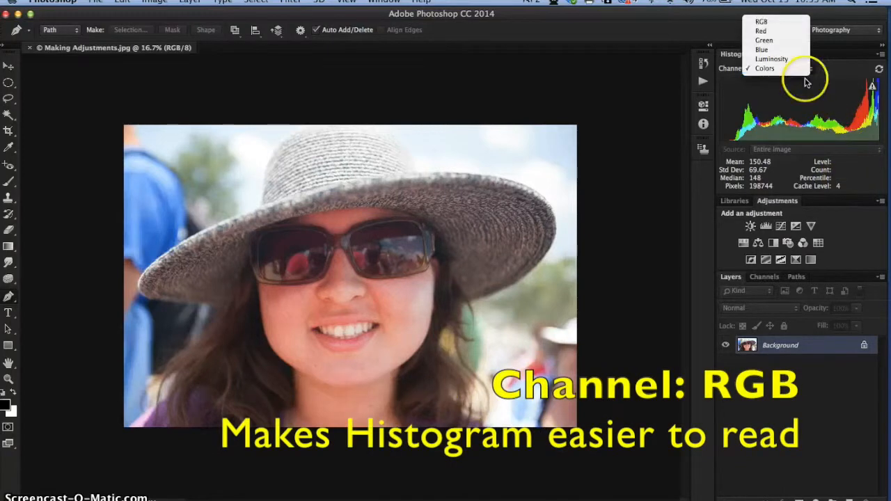
pyautogui.click(787, 23)
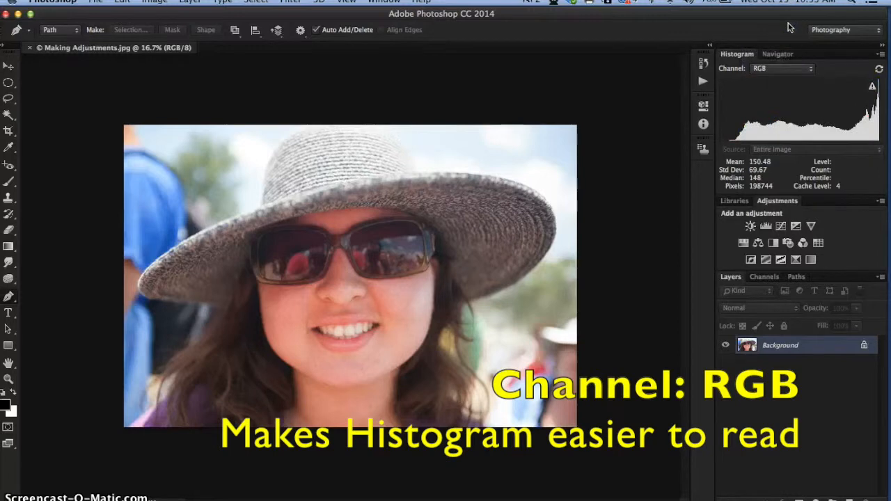
pyautogui.click(881, 55)
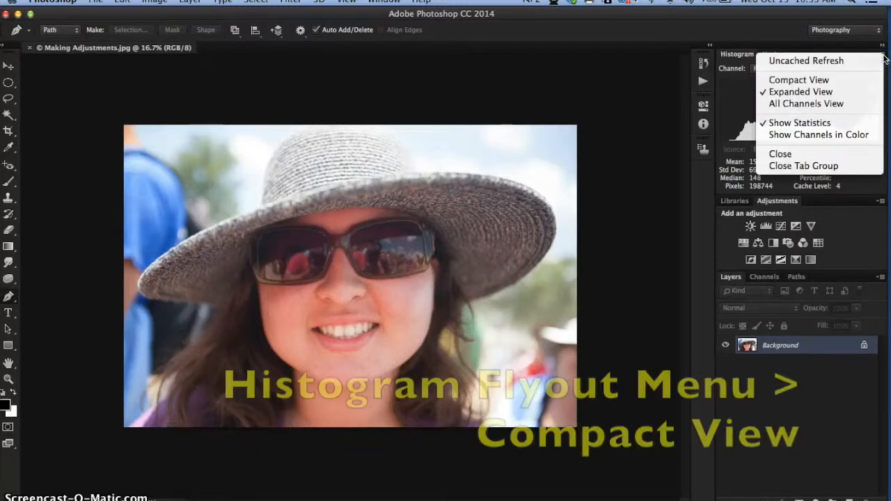
pyautogui.click(872, 83)
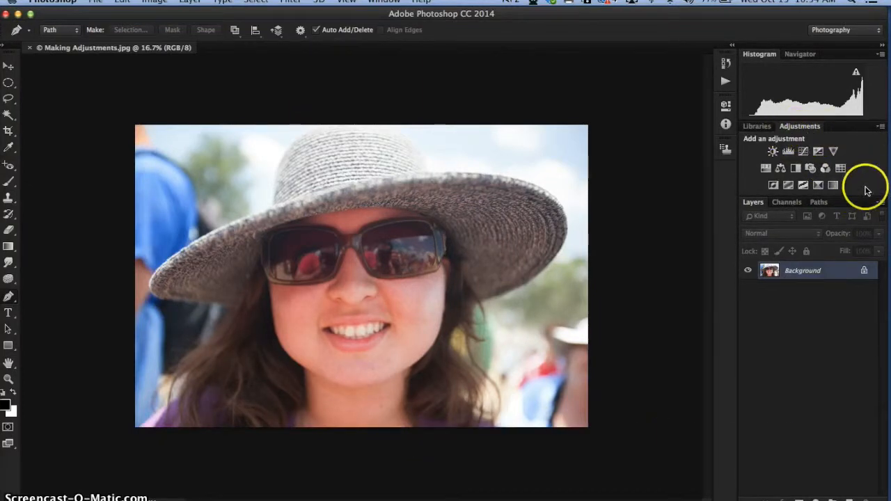
pyautogui.click(384, 2)
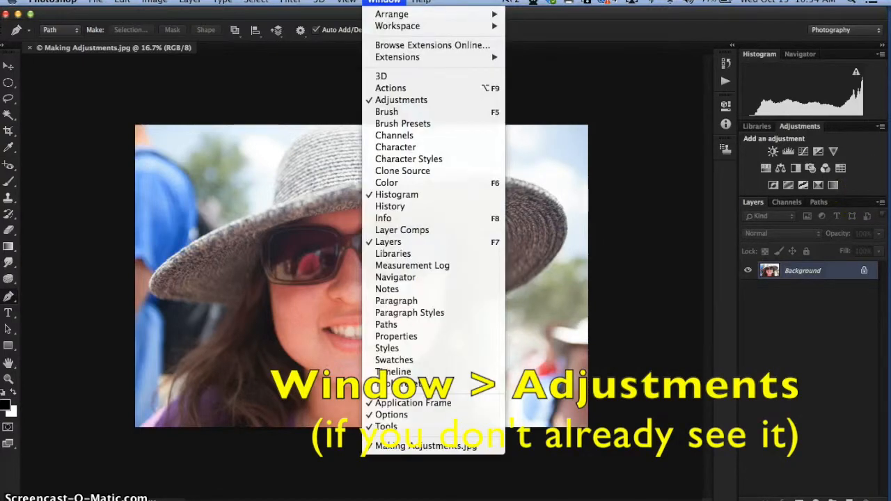
pyautogui.press('Escape')
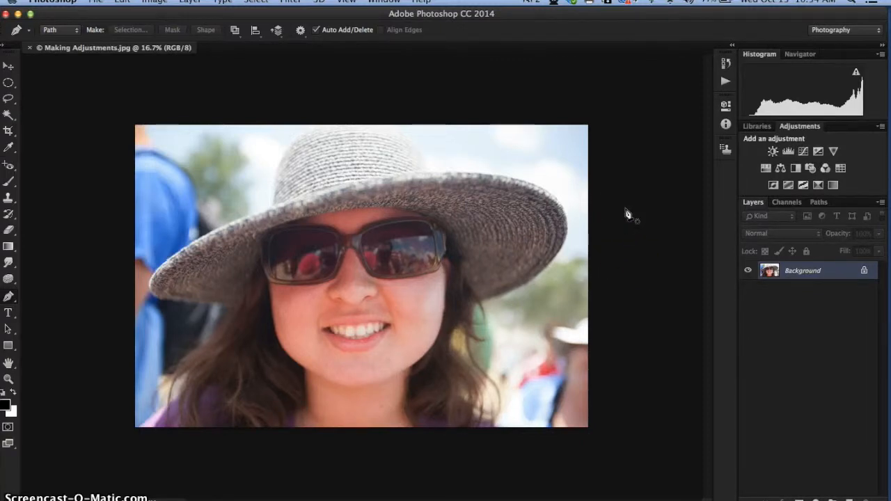
# Step: Add a Brightness/Contrast adjustment layer above the Background and apply its automatic correction
pyautogui.click(774, 153)
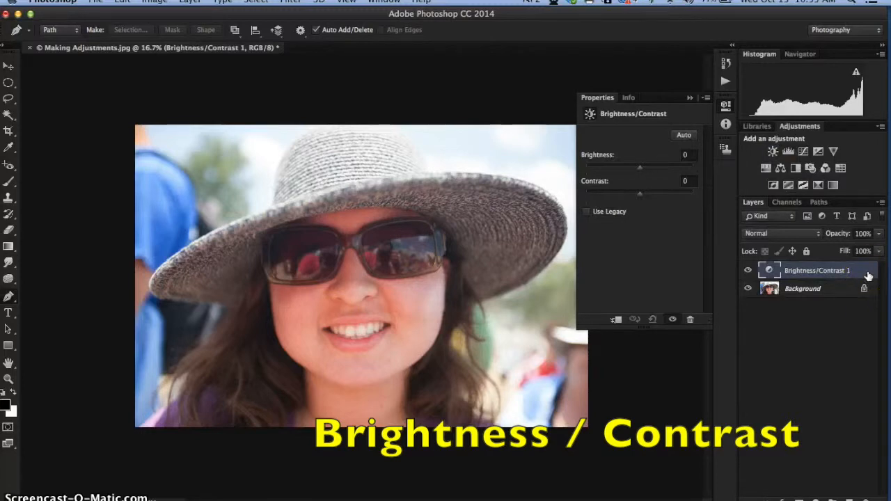
pyautogui.click(869, 275)
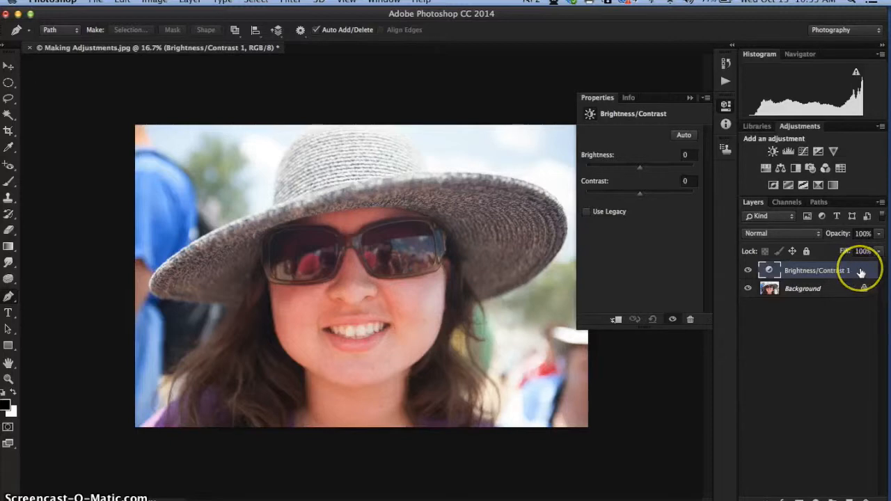
pyautogui.click(836, 206)
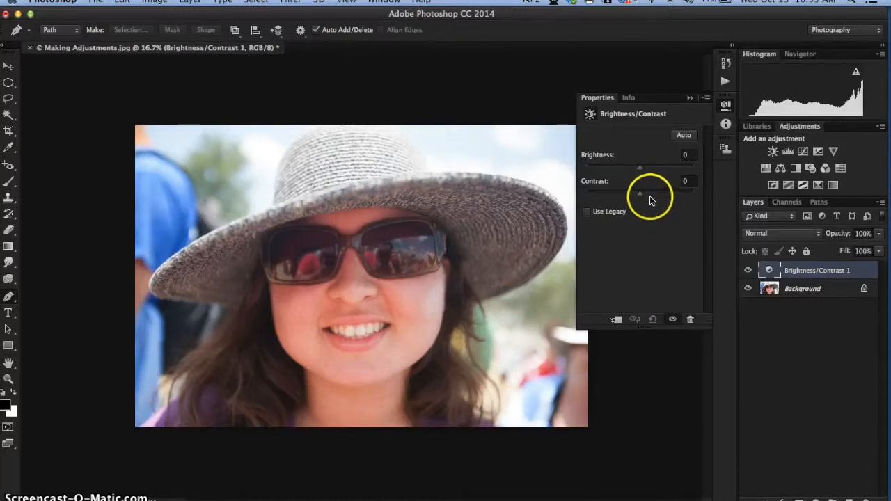
pyautogui.click(686, 138)
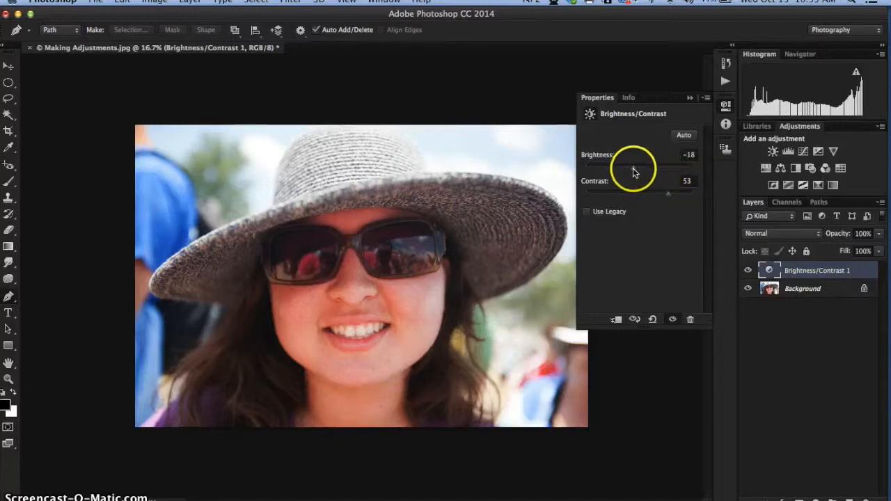
# Step: Try very bright and very dark brightness levels on the adjustment layer and settle on a Brightness of -54
pyautogui.moveTo(633, 168); pyautogui.dragTo(672, 173)
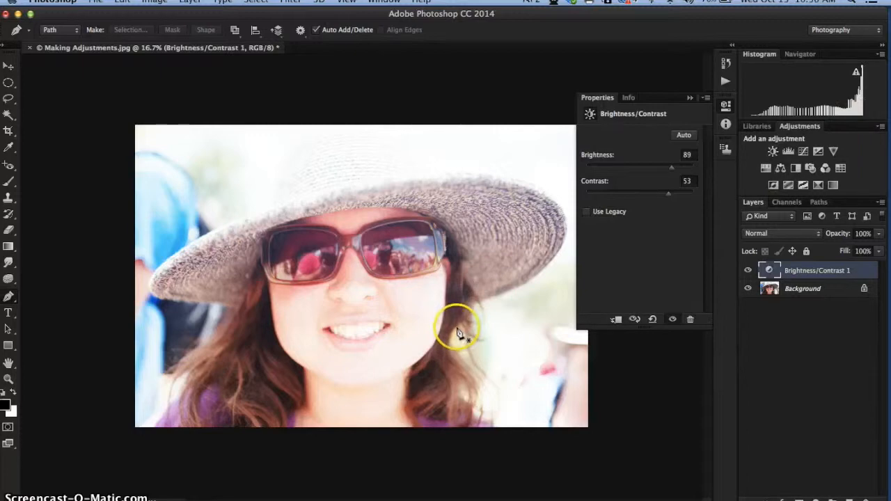
pyautogui.moveTo(671, 167); pyautogui.dragTo(600, 173)
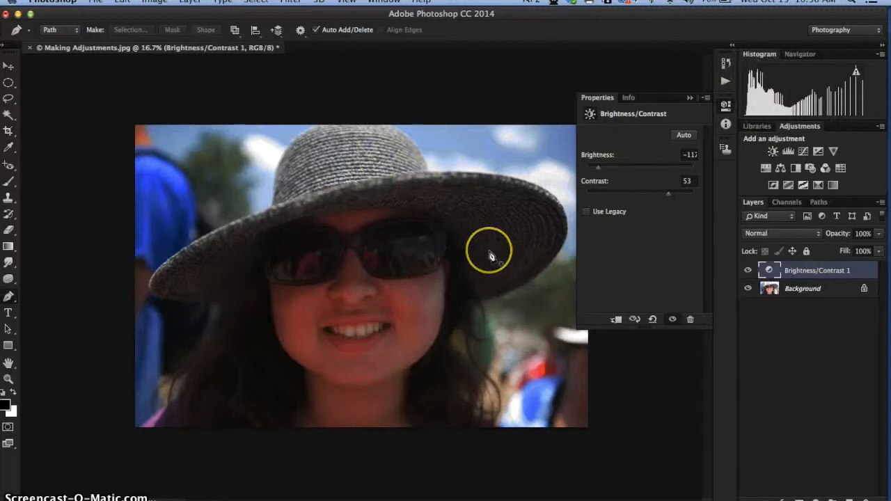
pyautogui.click(599, 169)
pyautogui.moveTo(600, 170); pyautogui.dragTo(621, 178)
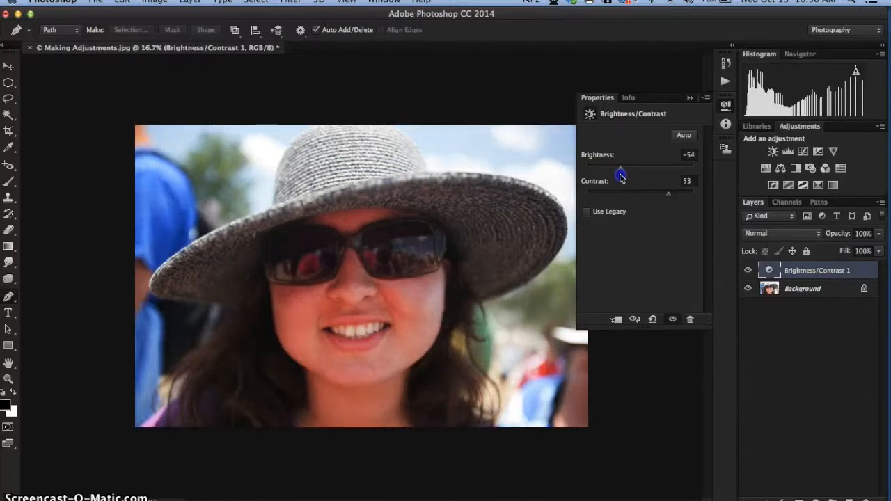
pyautogui.moveTo(621, 177); pyautogui.dragTo(621, 177)
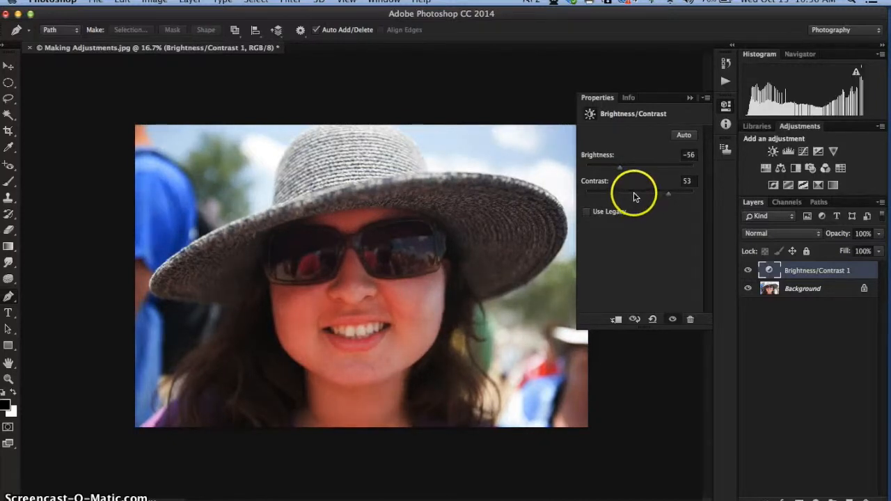
pyautogui.moveTo(620, 168)
pyautogui.mouseDown()
pyautogui.moveTo(589, 169)
pyautogui.moveTo(621, 174)
pyautogui.mouseUp()
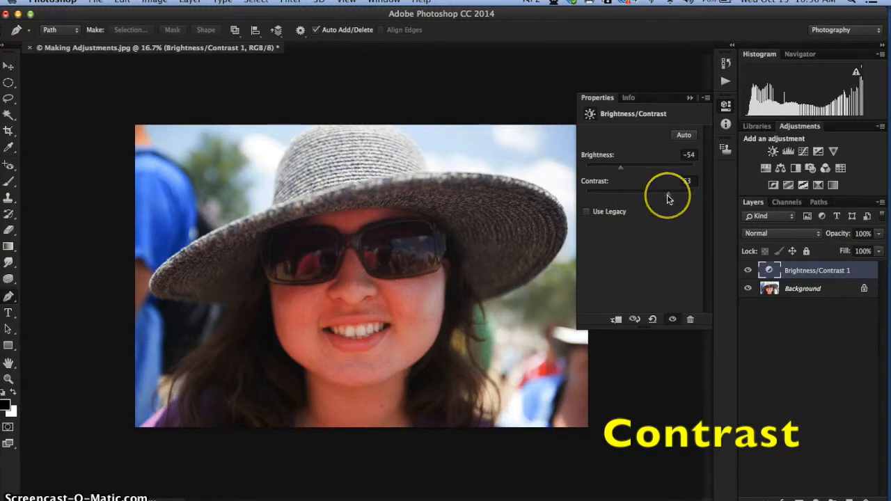
# Step: Try the contrast extremes of 100 and -50, set Contrast to 69, and close the adjustment's settings
pyautogui.moveTo(667, 195); pyautogui.dragTo(700, 201)
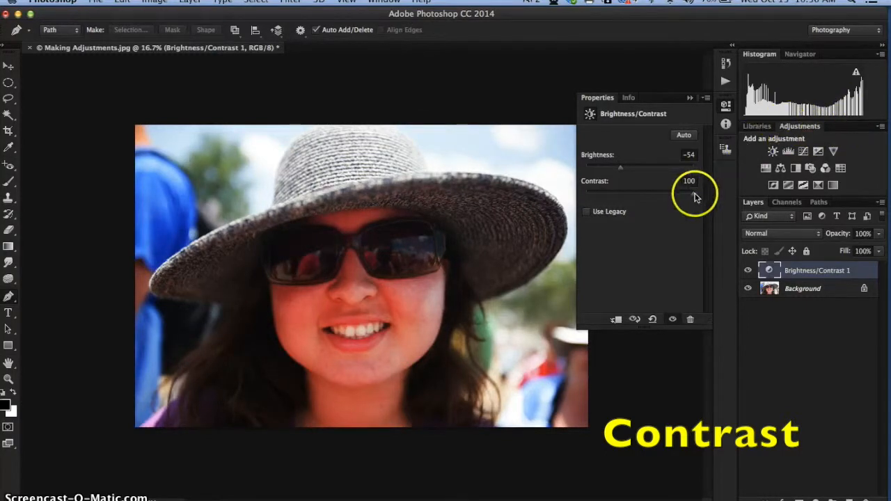
pyautogui.moveTo(695, 197); pyautogui.dragTo(596, 199)
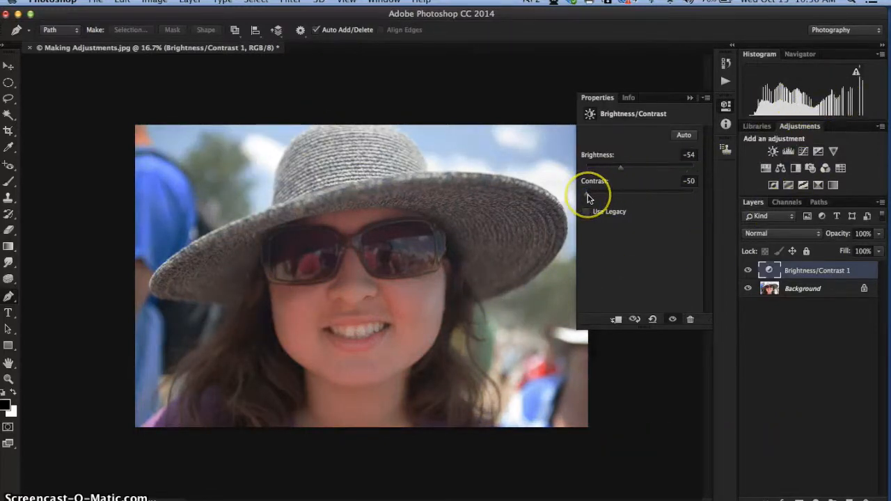
pyautogui.moveTo(587, 197); pyautogui.dragTo(679, 203)
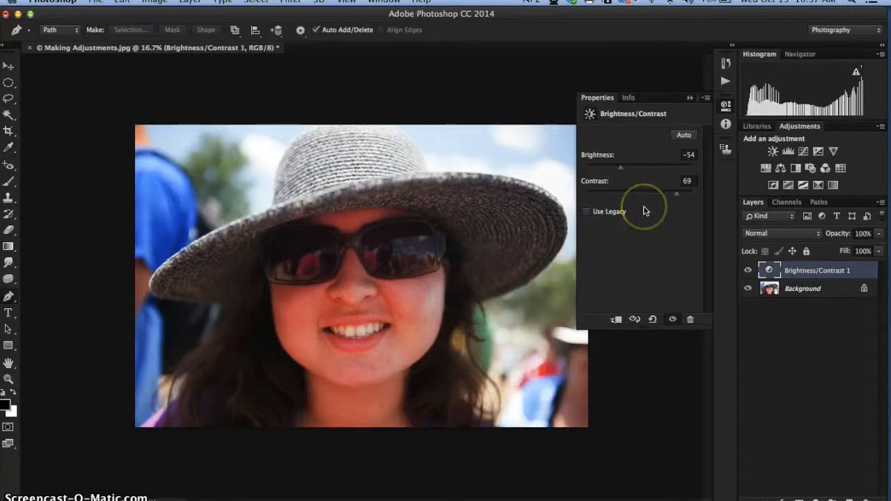
pyautogui.click(690, 100)
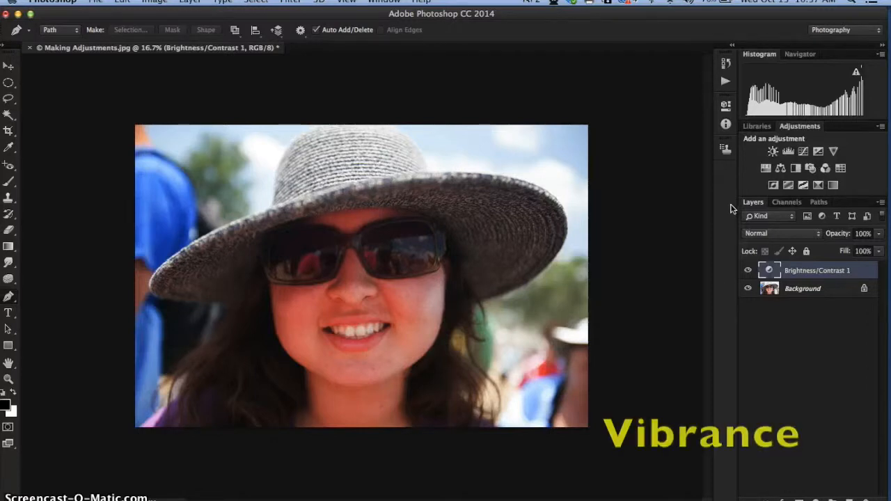
# Step: Add a Vibrance adjustment layer, try the vibrance extremes of +100 and -100, and set Vibrance to +10
pyautogui.click(833, 153)
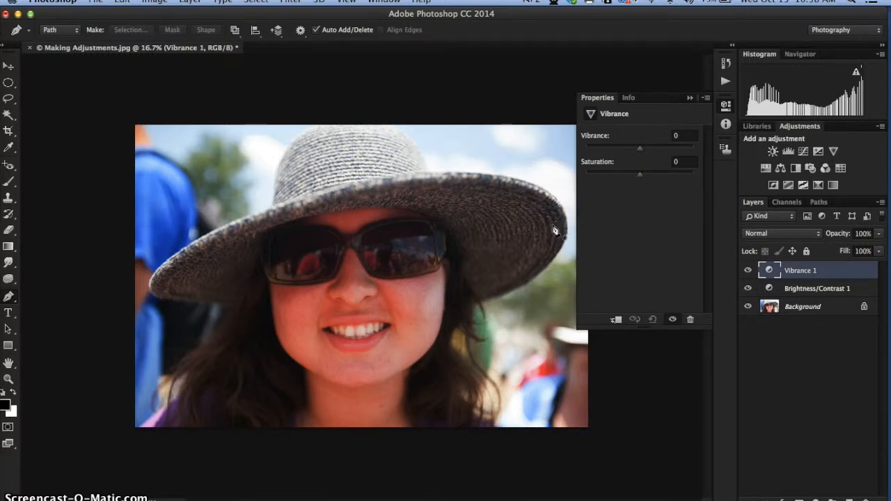
pyautogui.moveTo(641, 153); pyautogui.dragTo(701, 160)
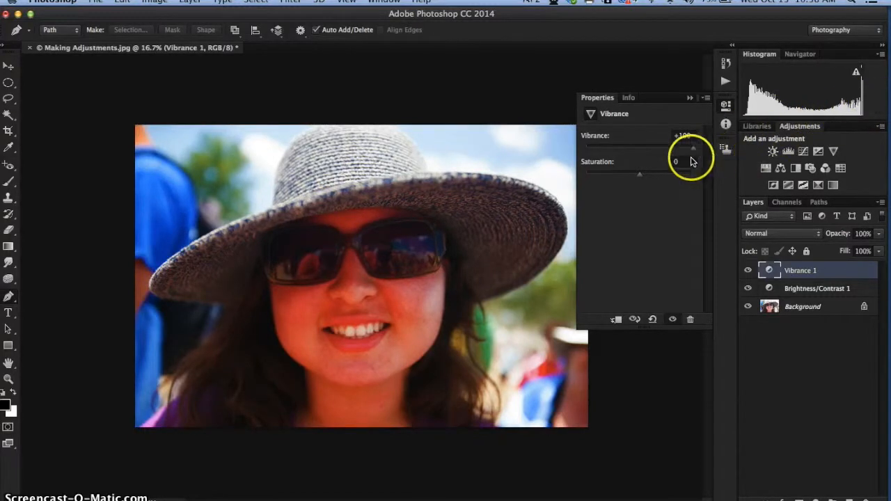
pyautogui.moveTo(692, 150); pyautogui.dragTo(635, 153)
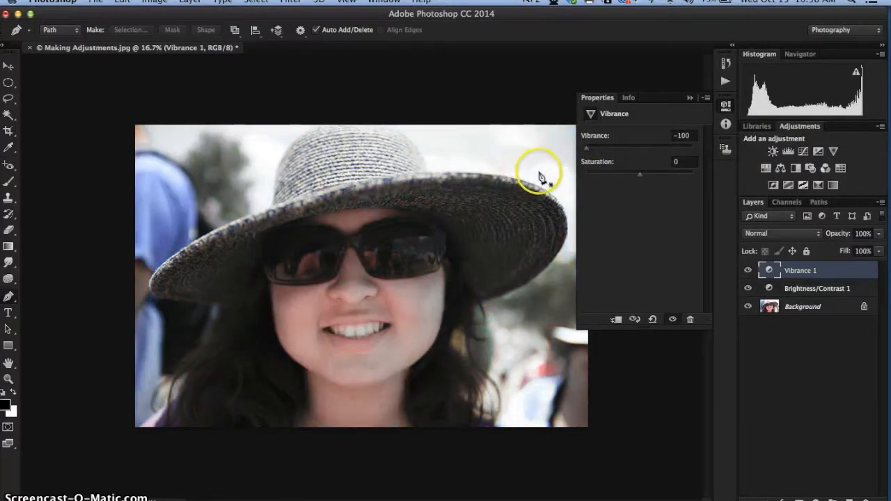
pyautogui.click(632, 150)
pyautogui.moveTo(632, 150)
pyautogui.mouseDown()
pyautogui.moveTo(653, 154)
pyautogui.moveTo(645, 155)
pyautogui.mouseUp()
# Step: Desaturate the photo as a trial, set the Vibrance layer's Saturation to -2, and close its settings
pyautogui.click(639, 174)
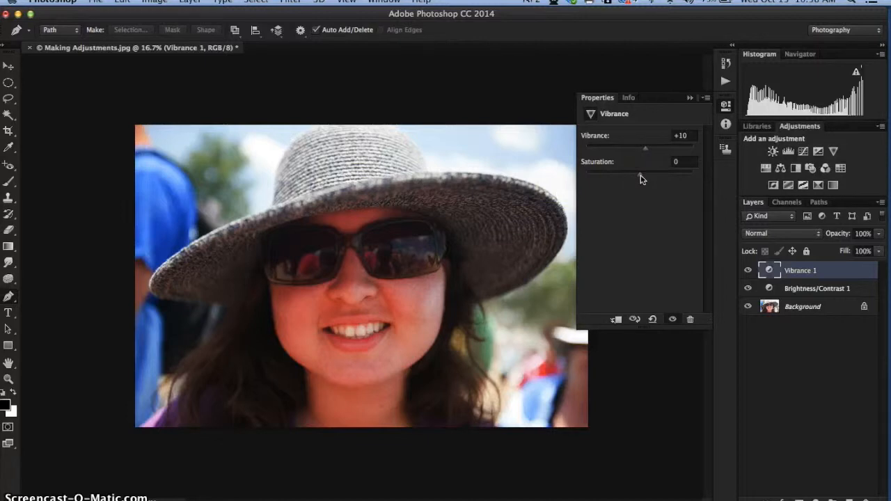
pyautogui.moveTo(639, 174); pyautogui.dragTo(588, 179)
pyautogui.moveTo(596, 178); pyautogui.dragTo(639, 178)
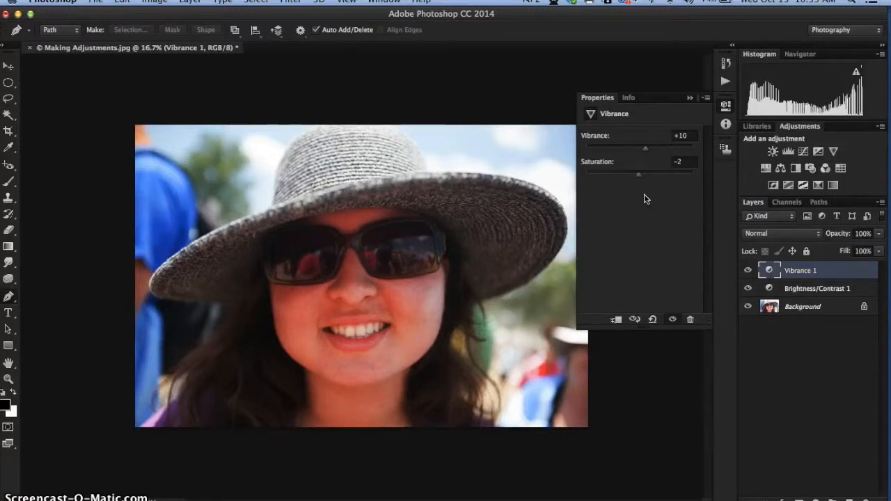
pyautogui.click(692, 98)
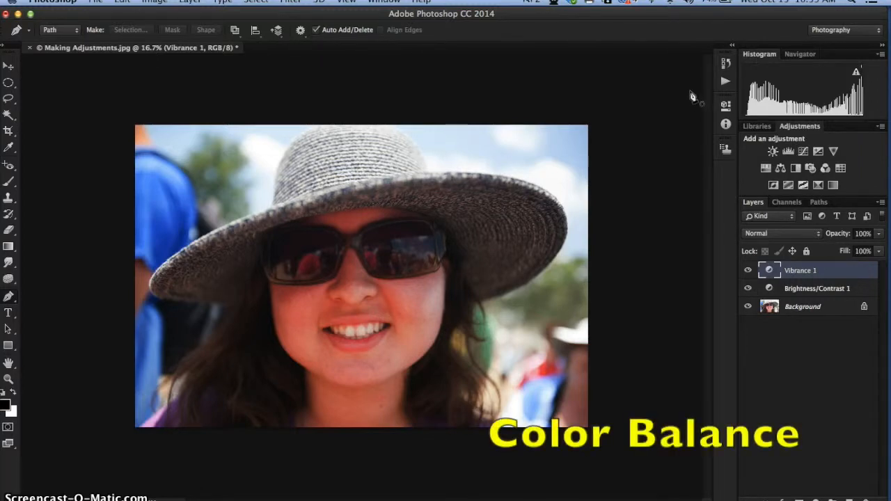
# Step: Add a Color Balance adjustment layer and set the midtones' Cyan–Red balance to +2 with Preserve Luminosity enabled
pyautogui.click(780, 169)
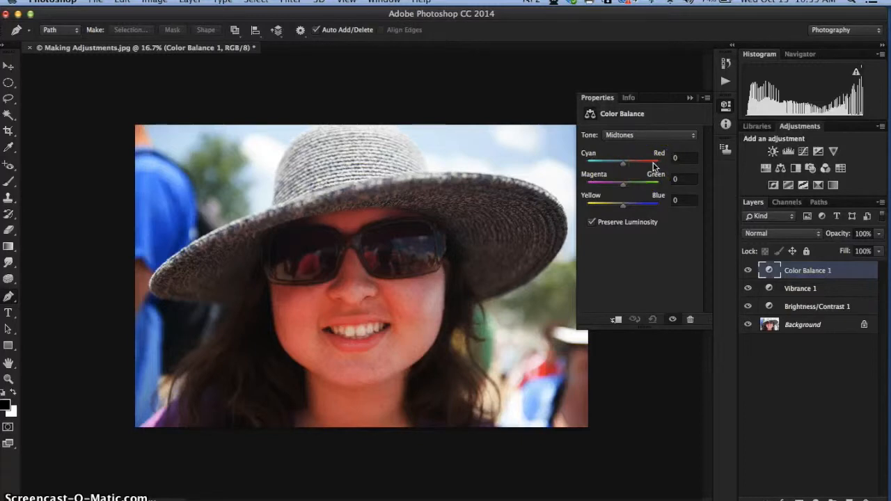
pyautogui.click(624, 167)
pyautogui.moveTo(622, 169); pyautogui.dragTo(614, 168)
pyautogui.moveTo(611, 168)
pyautogui.mouseDown()
pyautogui.moveTo(642, 169)
pyautogui.moveTo(623, 169)
pyautogui.mouseUp()
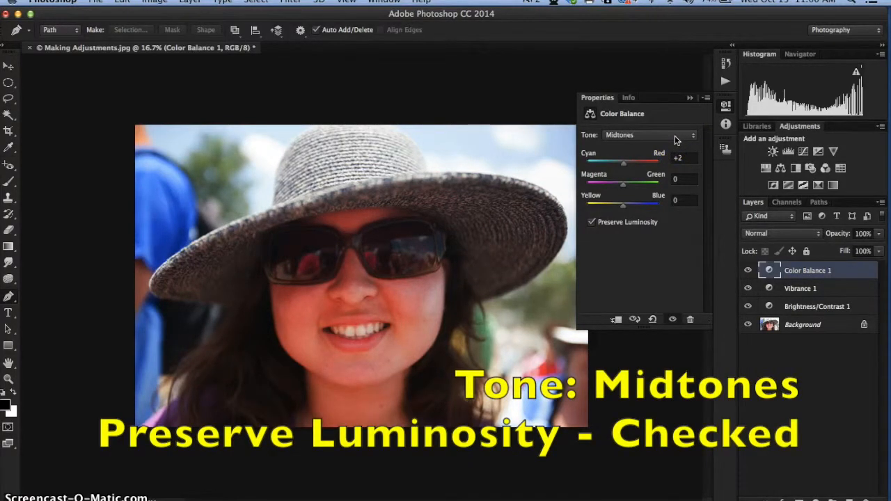
pyautogui.click(592, 223)
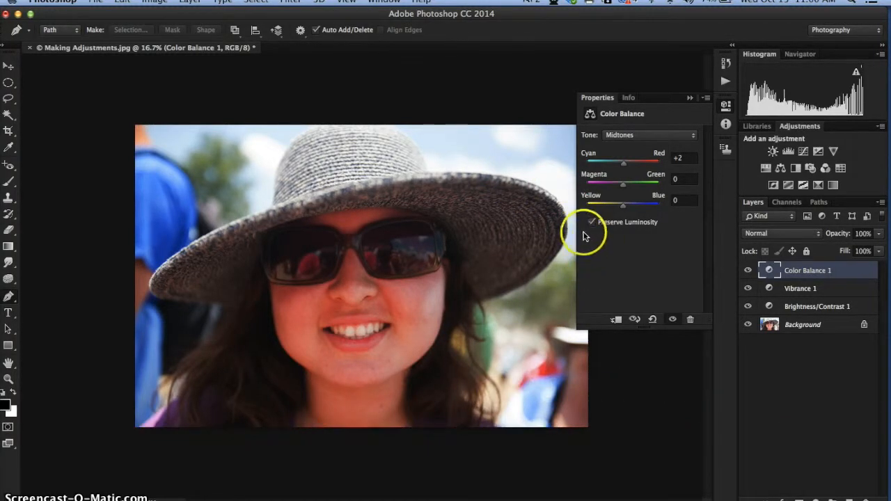
pyautogui.click(690, 98)
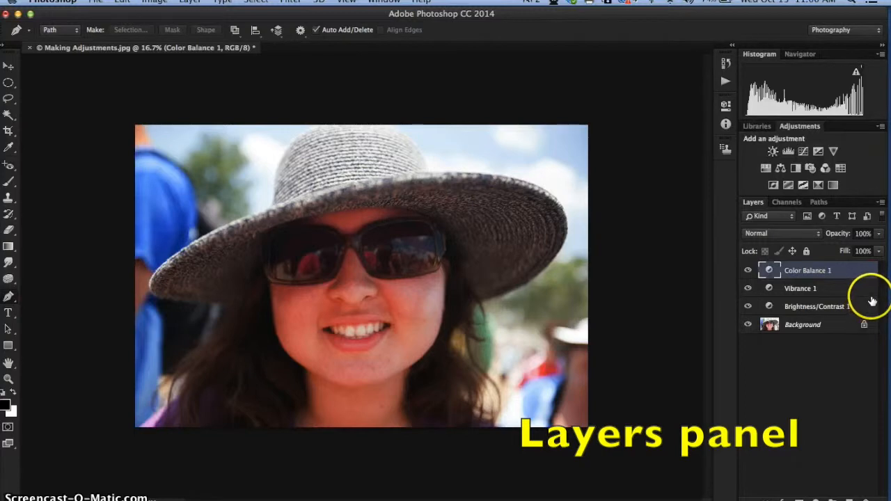
# Step: Hide and show the Brightness/Contrast and Vibrance layers to compare the photo with and without each adjustment
pyautogui.click(748, 308)
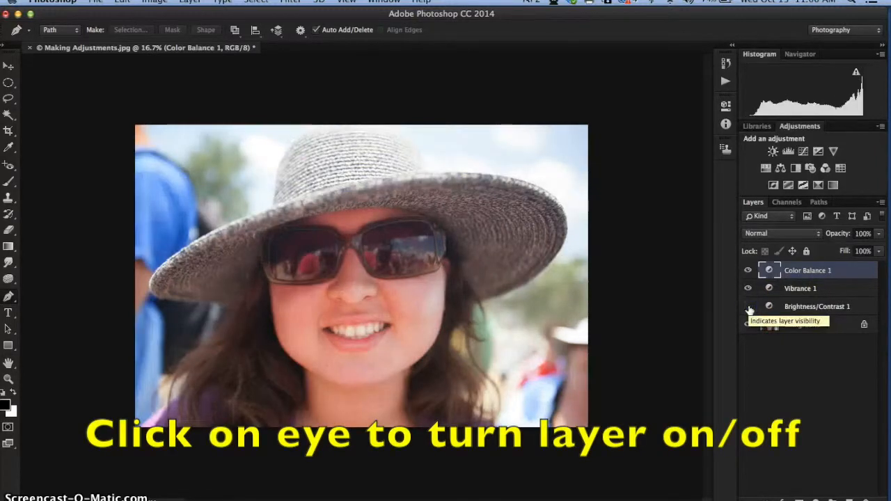
pyautogui.click(747, 289)
pyautogui.click(746, 290)
pyautogui.click(748, 307)
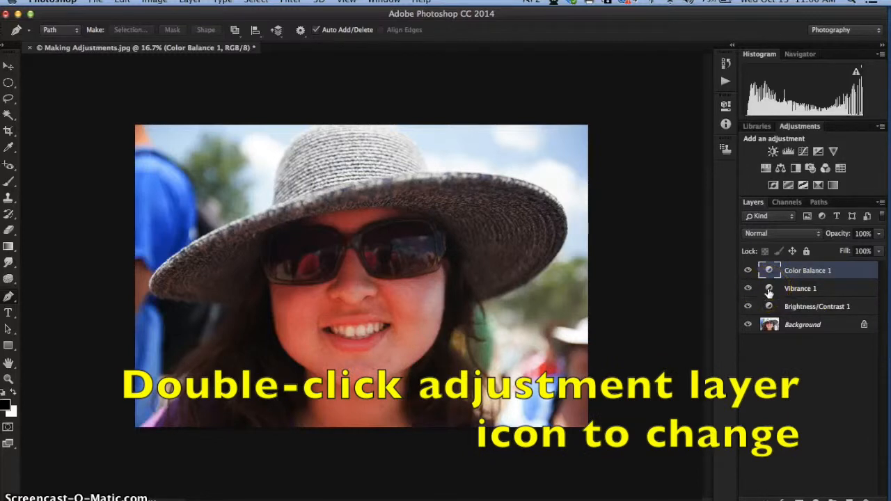
# Step: Reopen the Vibrance adjustment layer's settings, raise its vibrance to +28, and close the settings
pyautogui.doubleClick(769, 290)
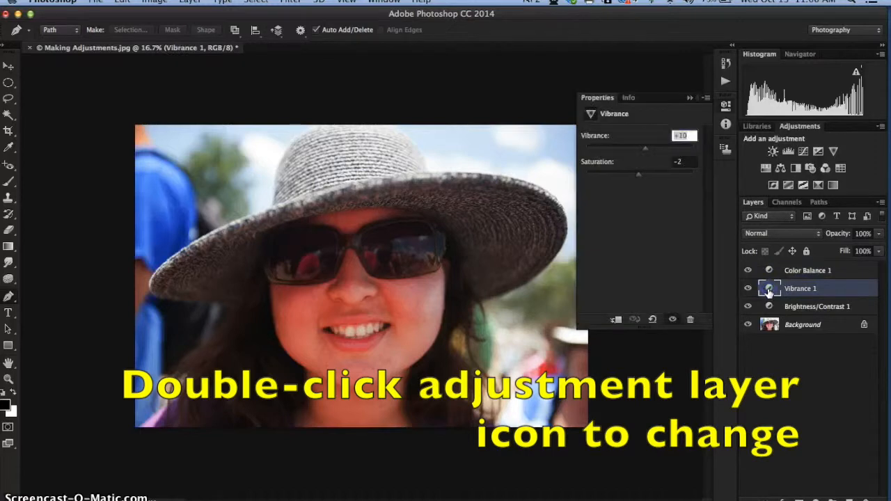
pyautogui.moveTo(644, 154); pyautogui.dragTo(654, 154)
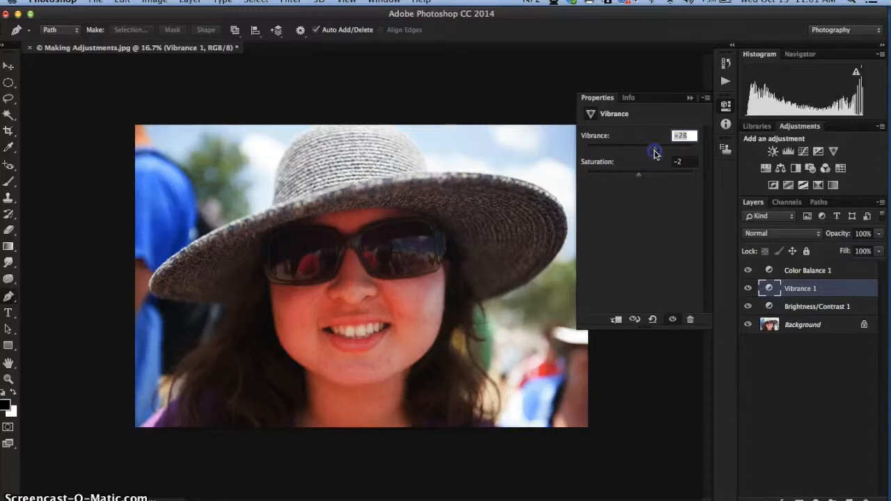
pyautogui.click(690, 98)
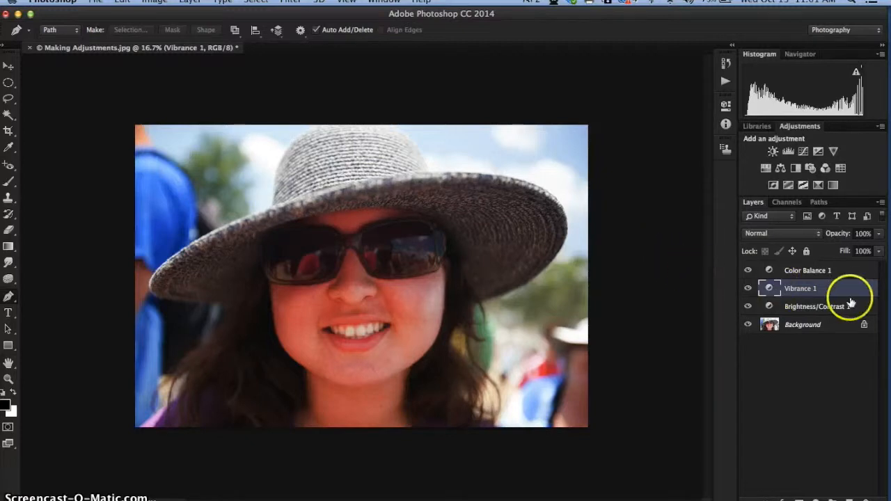
# Step: Delete the Color Balance adjustment layer and move the Brightness/Contrast layer above the Vibrance layer
pyautogui.click(807, 271)
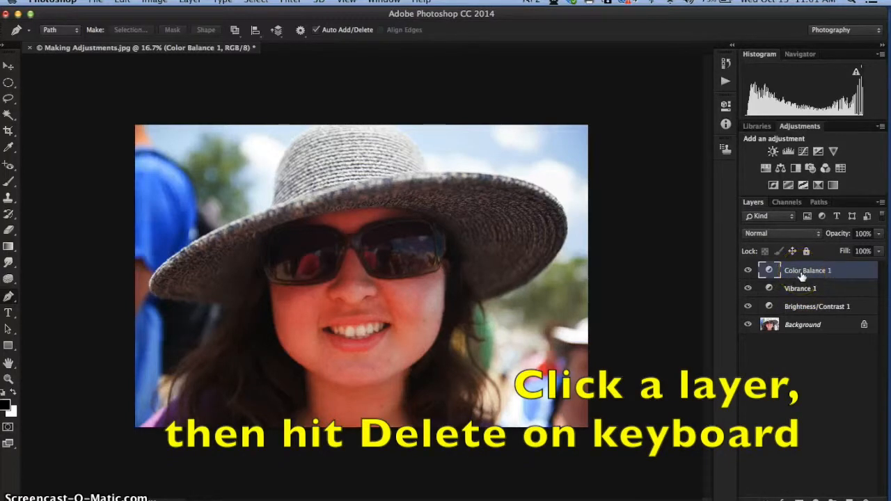
pyautogui.press('Delete')
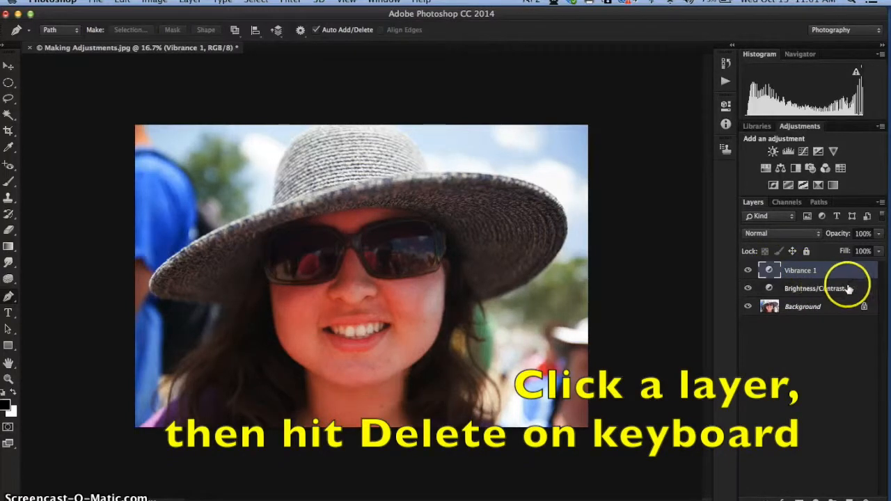
pyautogui.moveTo(829, 288); pyautogui.dragTo(825, 271)
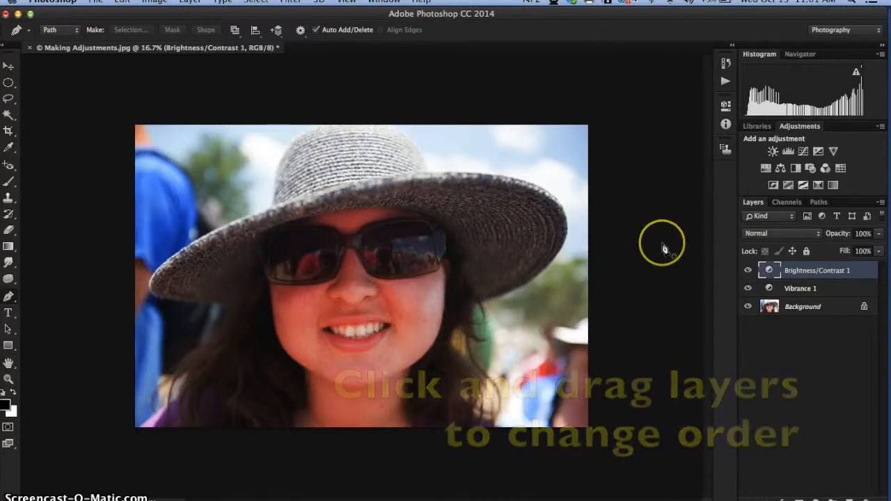
pyautogui.click(761, 271)
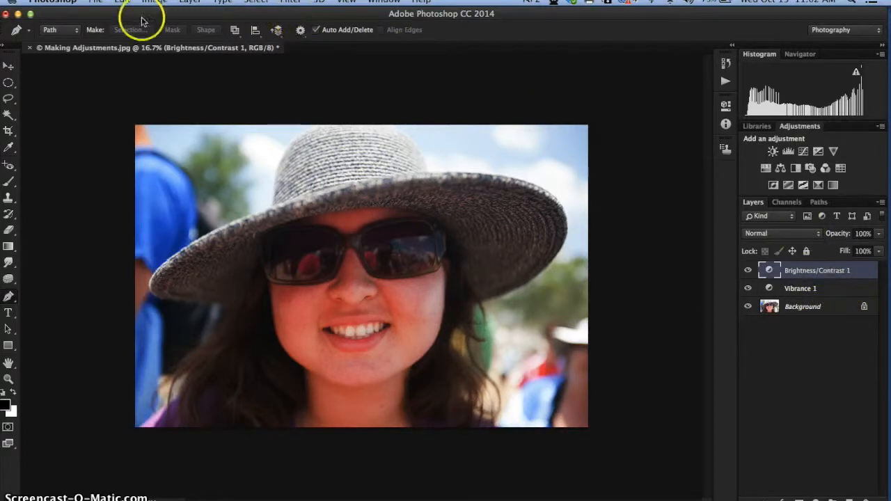
# Step: Save the image in Photoshop format as Making Adjustments.psd in the Photographs folder, keeping layers and the embedded sRGB color profile
pyautogui.click(96, 2)
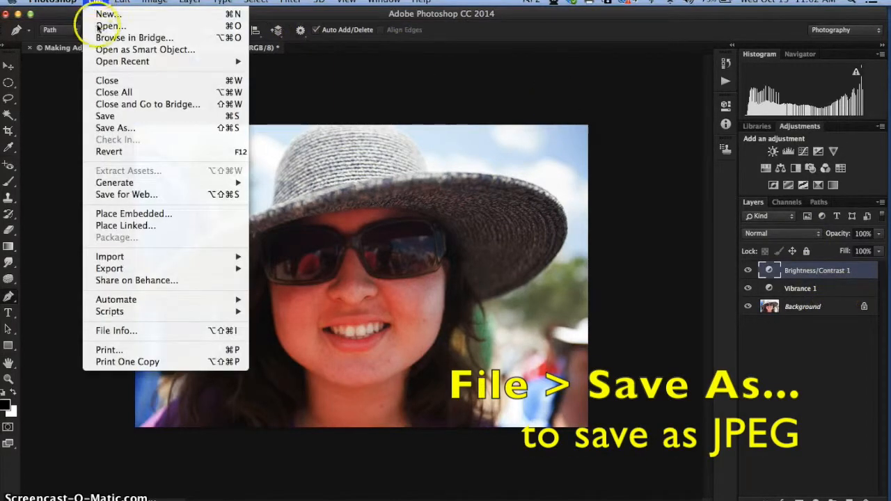
pyautogui.click(108, 128)
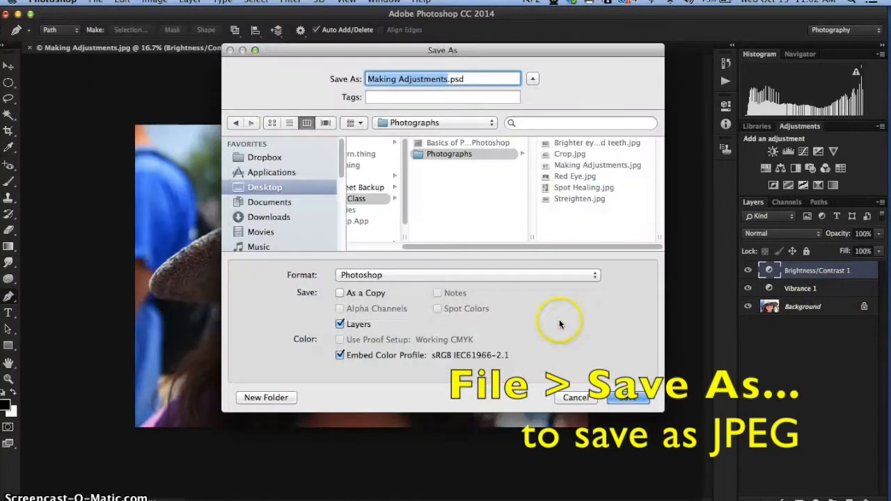
pyautogui.click(490, 275)
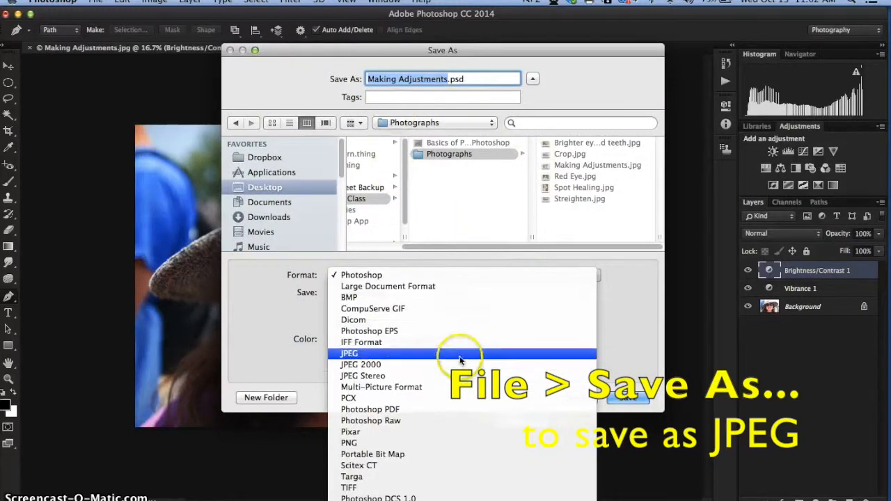
pyautogui.click(483, 248)
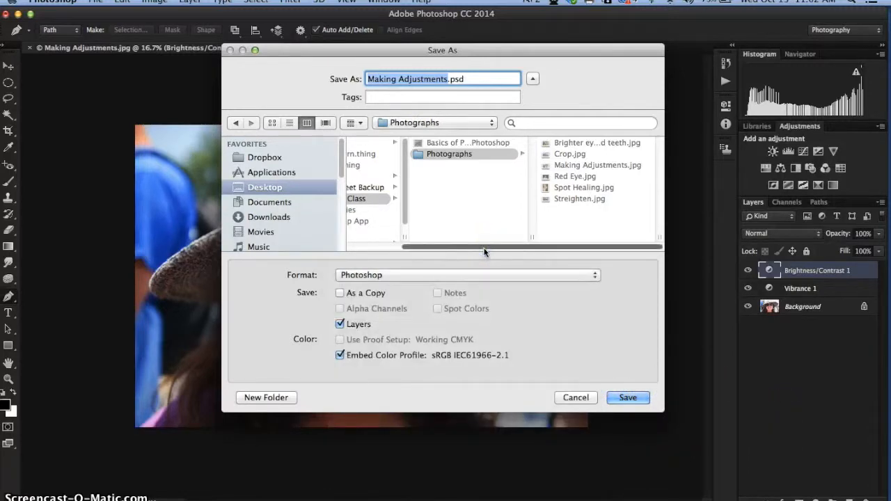
pyautogui.click(487, 249)
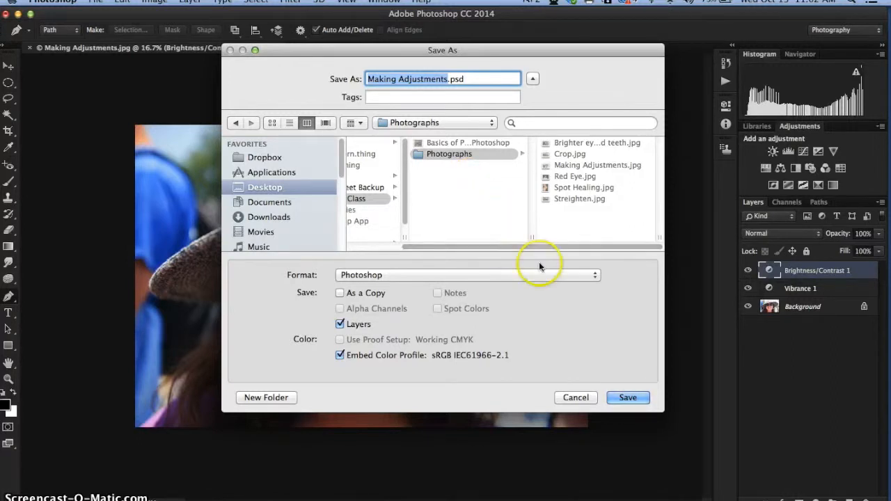
pyautogui.click(631, 397)
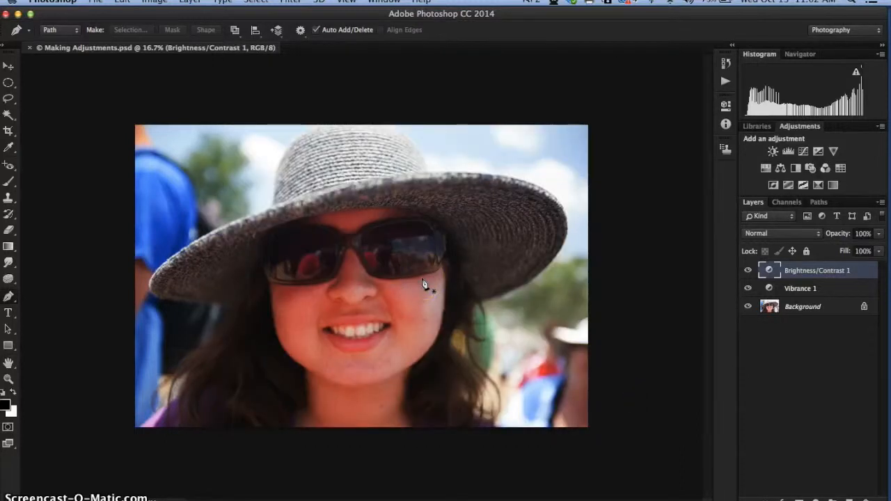